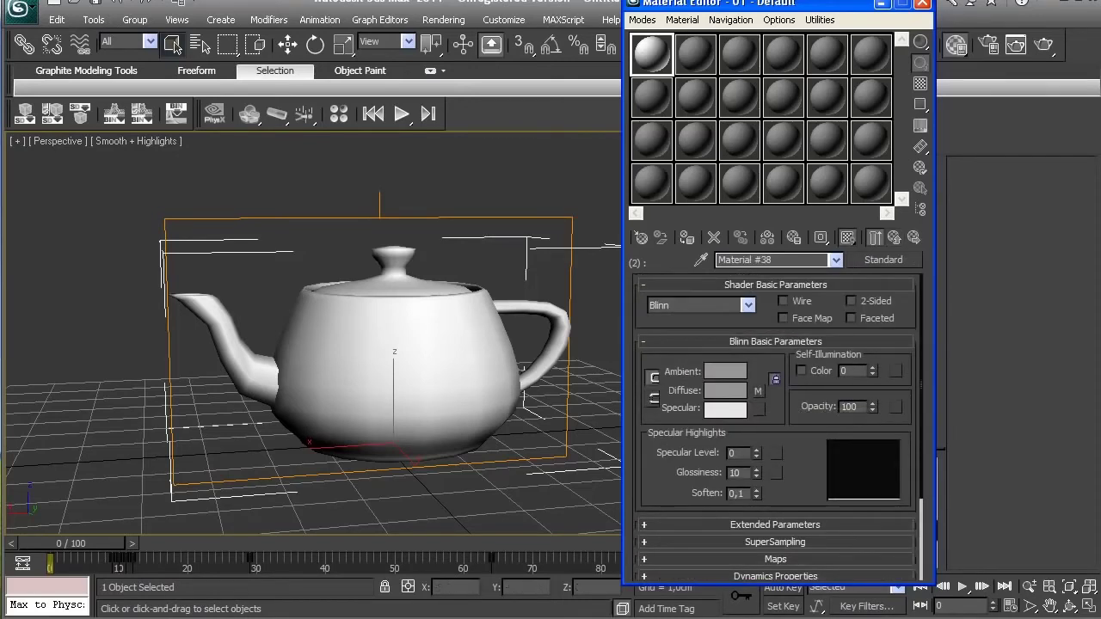
Copy Material #38's diffuse map and paste a copy into 01 - Default's Opacity slot.
right_click(758, 391)
click(775, 413)
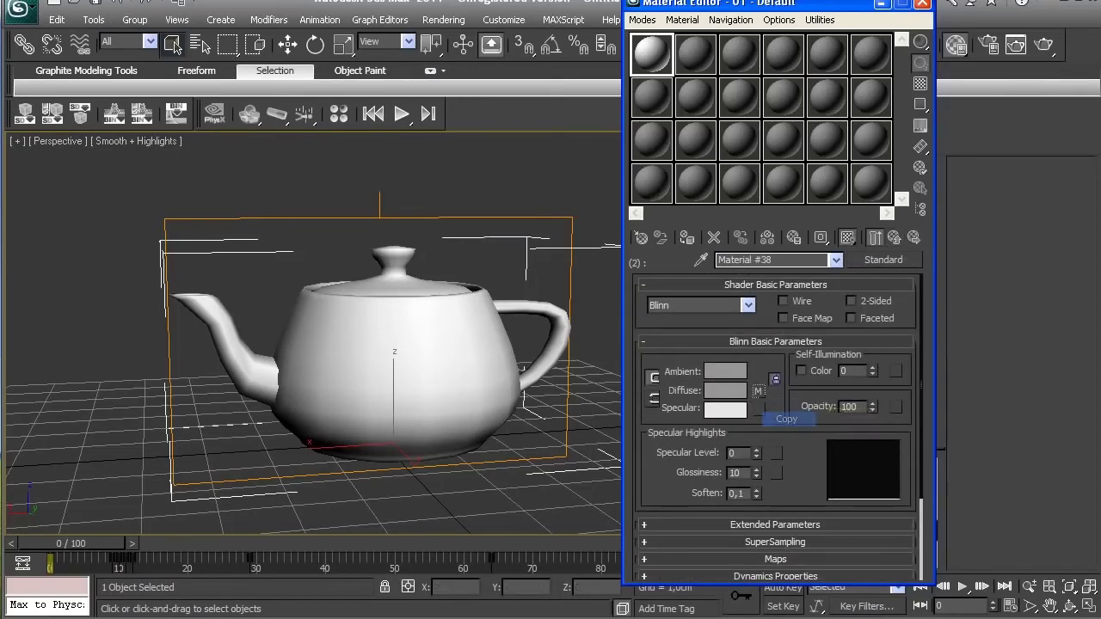
right_click(758, 391)
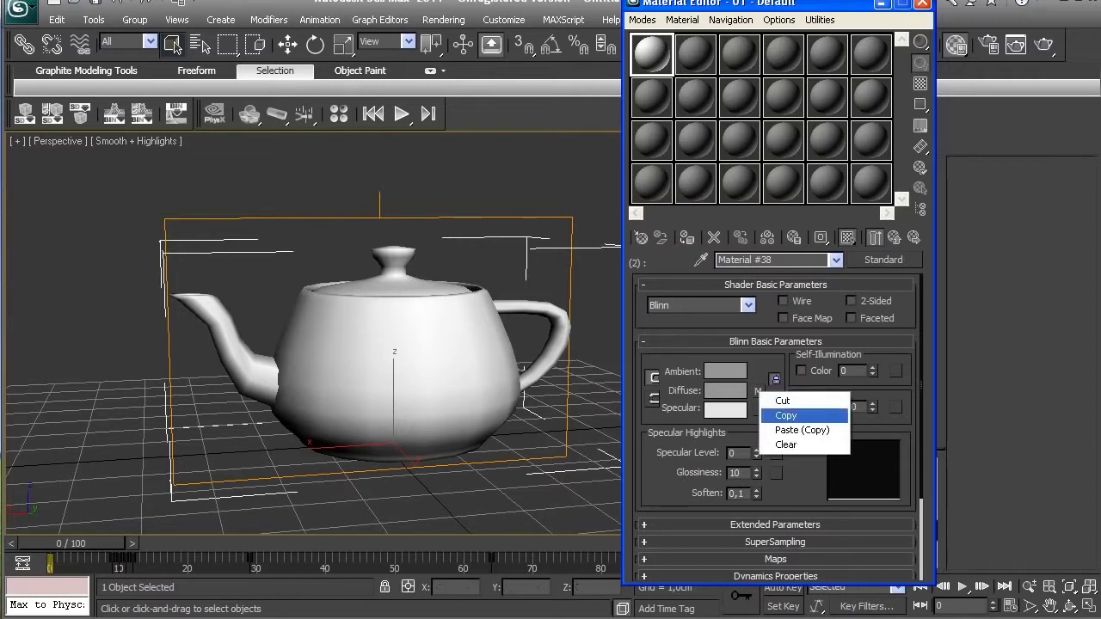
click(779, 416)
click(875, 238)
click(834, 423)
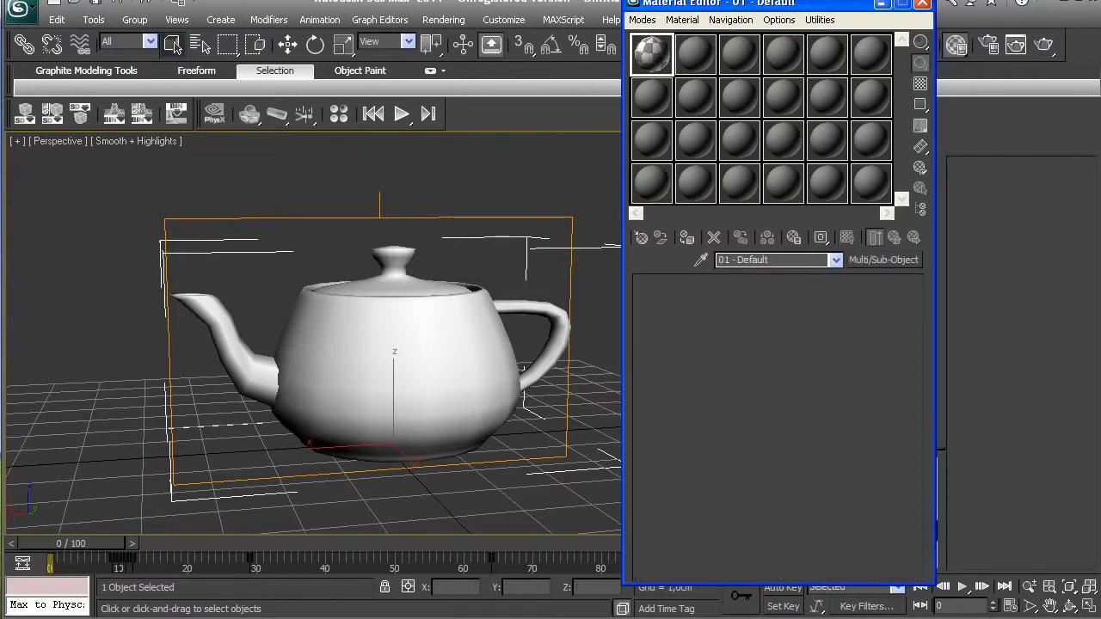
scroll(774, 430, down, 2)
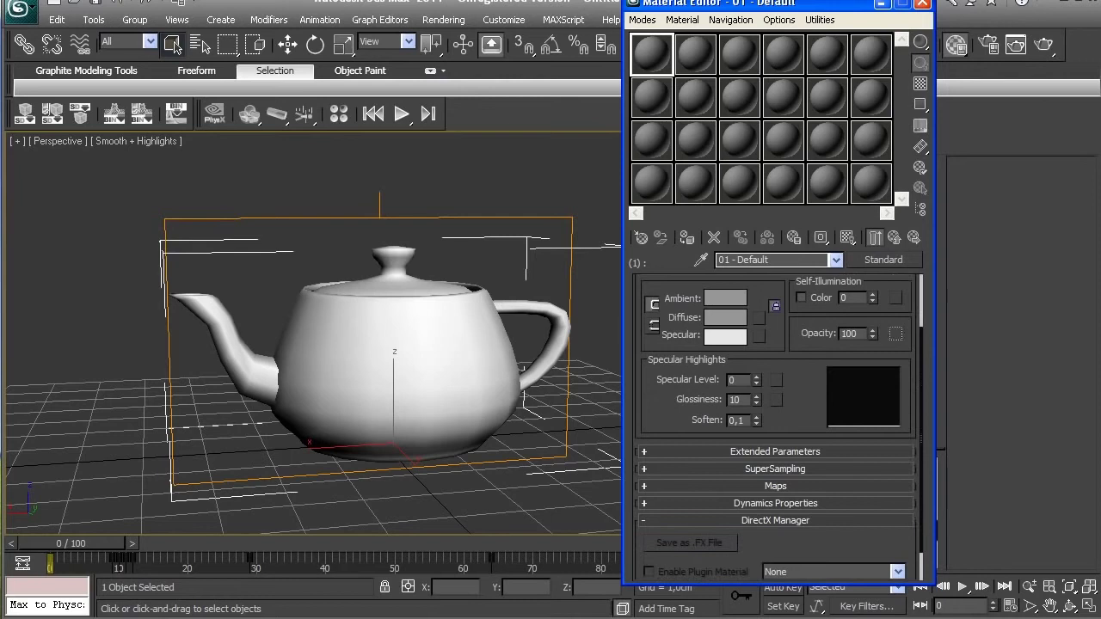
right_click(895, 334)
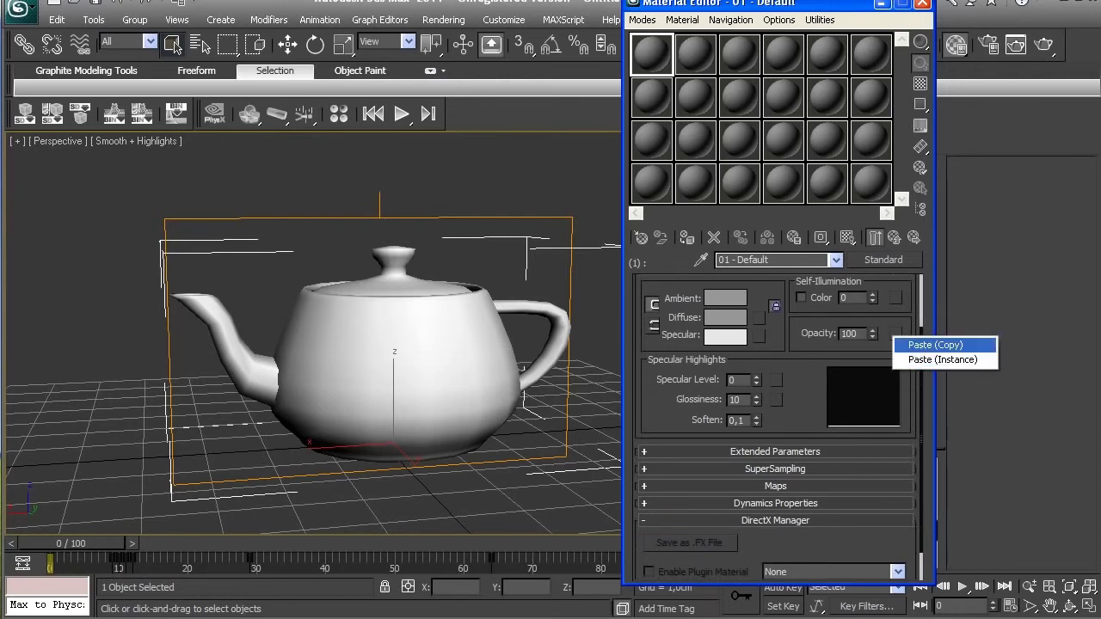
click(936, 345)
scroll(774, 430, up, 2)
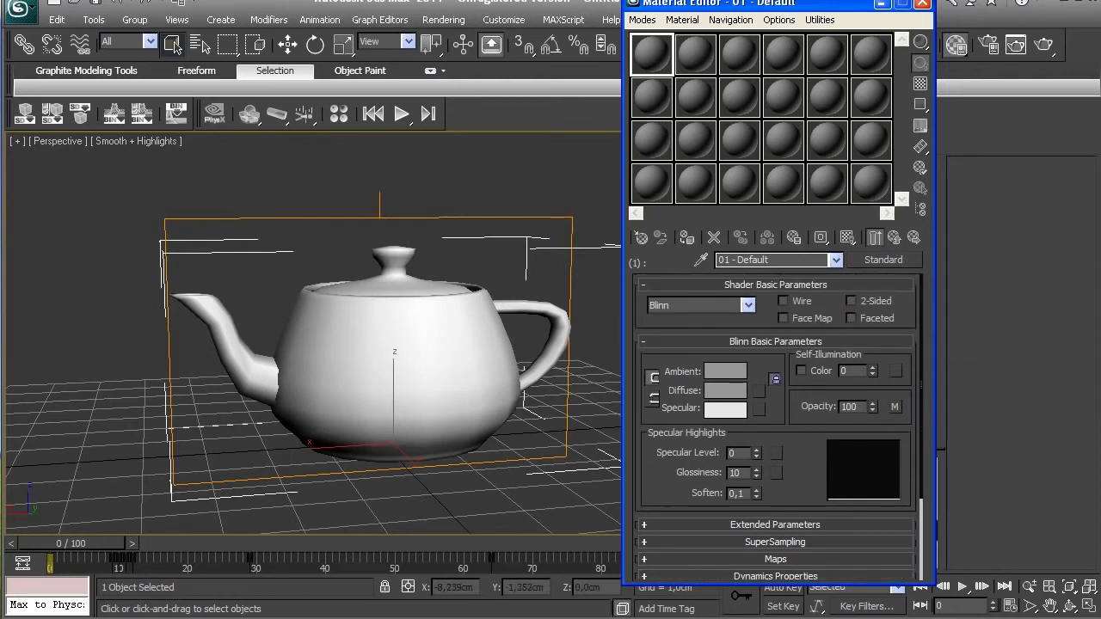
Change 01 - Default's diffuse colour from grey to blue and show it on the teapot.
click(725, 390)
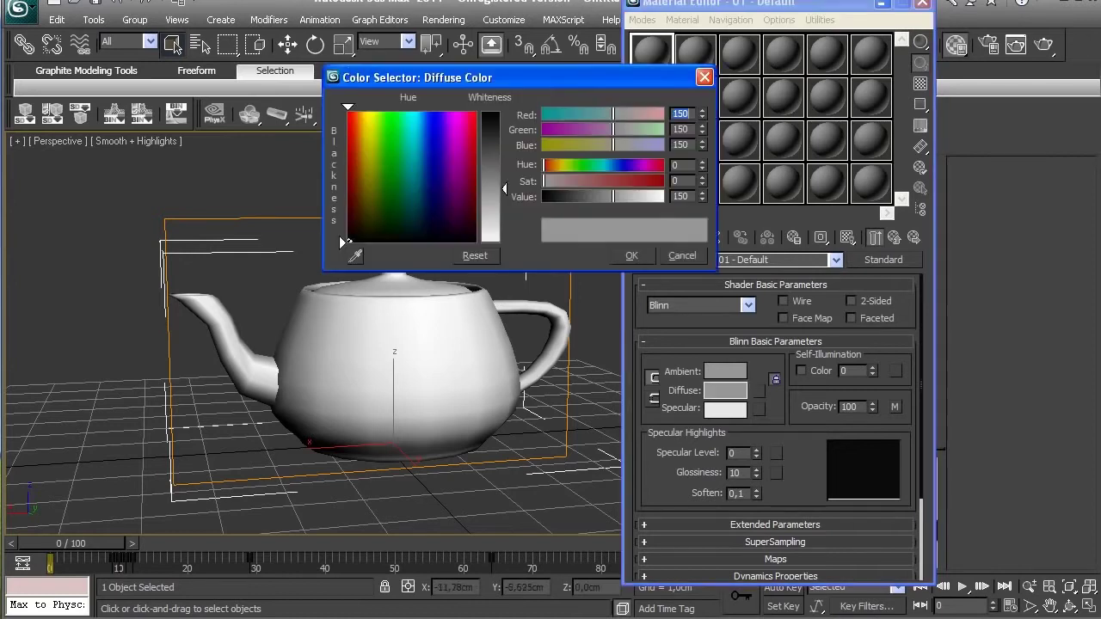
mouse_move(379, 163)
mouse_down()
mouse_move(437, 182)
mouse_move(422, 177)
mouse_up()
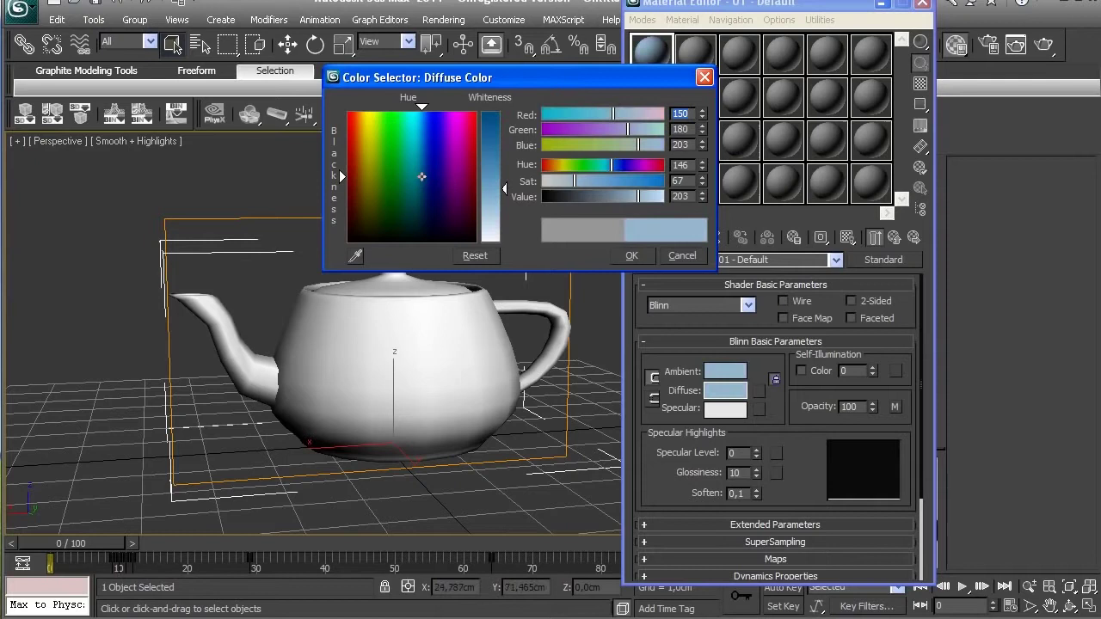
click(632, 255)
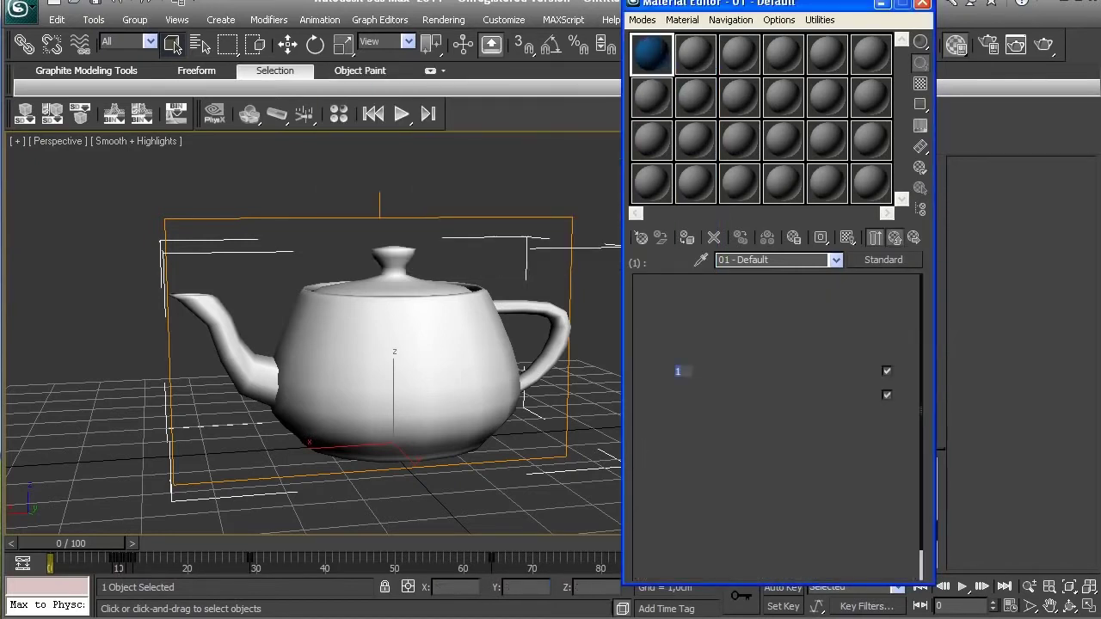
drag(804, 371, 533, 400)
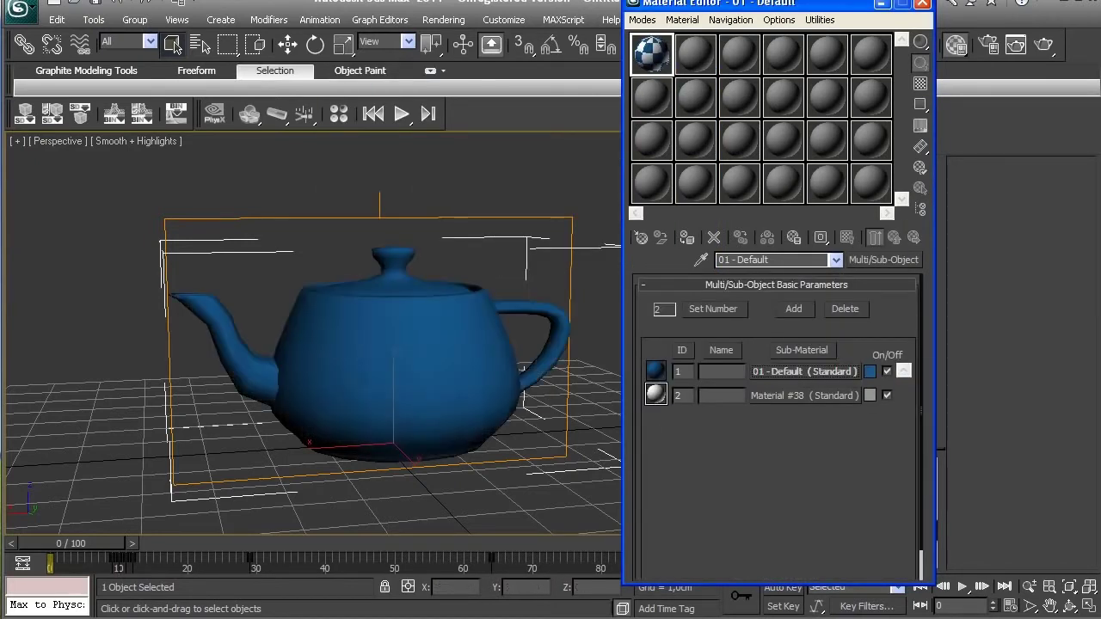
click(804, 371)
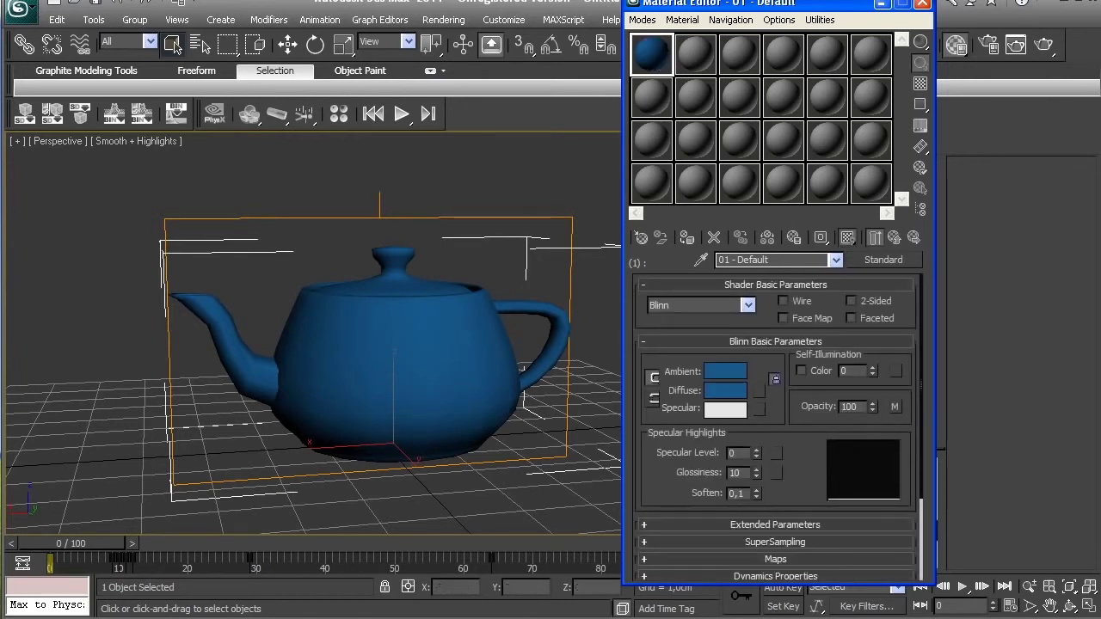
Set the opacity gradient ramp's noise amount to 0,08 and noise size to 0,1.
drag(72, 544, 252, 543)
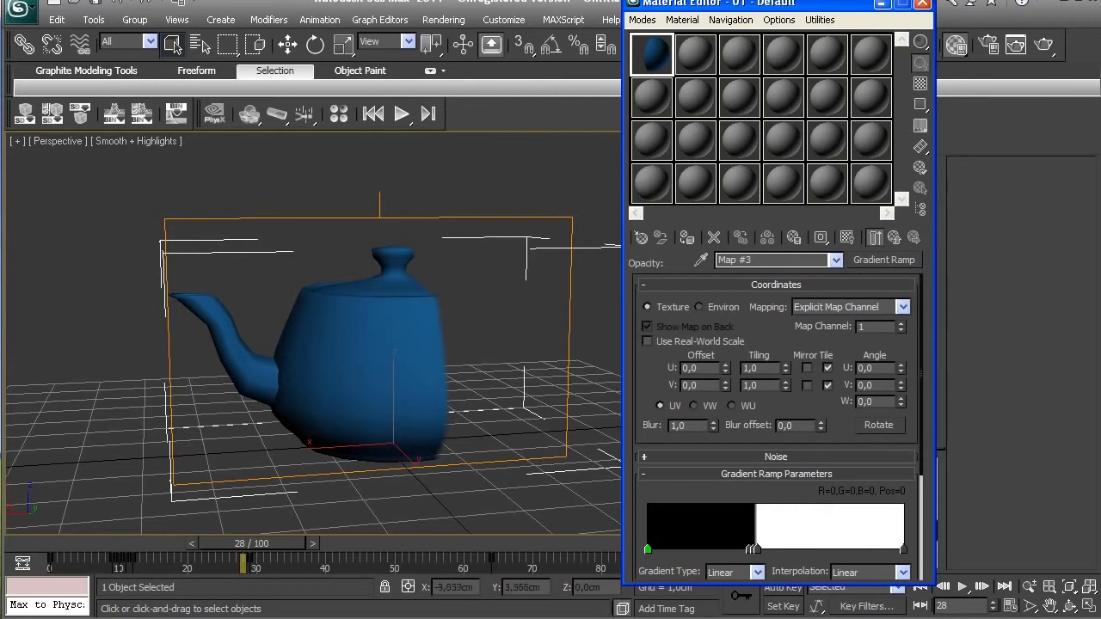
scroll(776, 430, down, 5)
text(0,08)
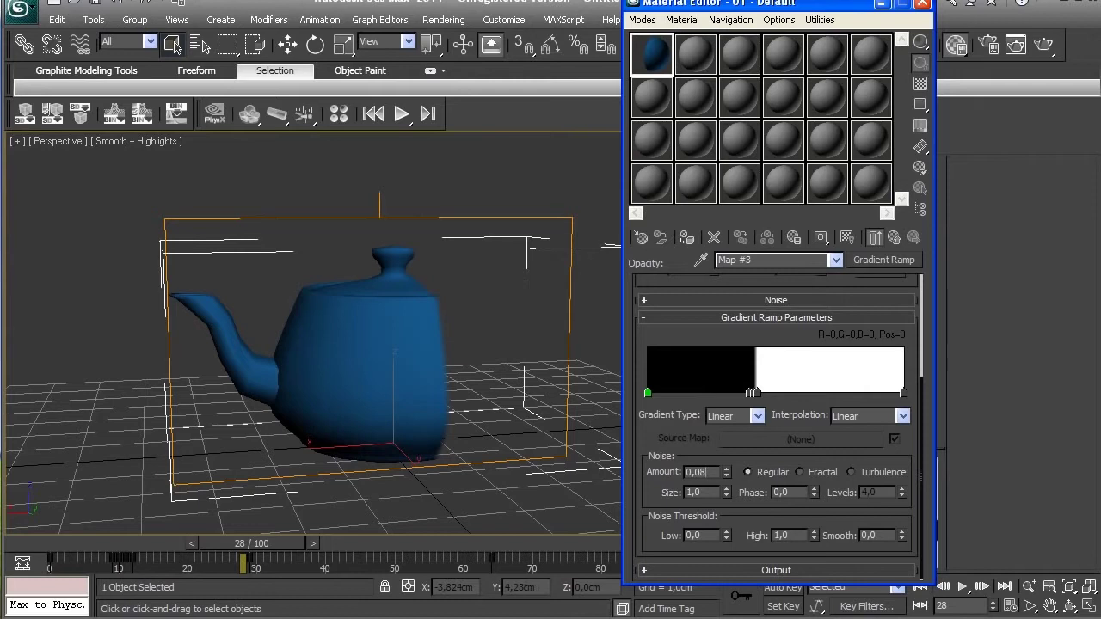
key(Return)
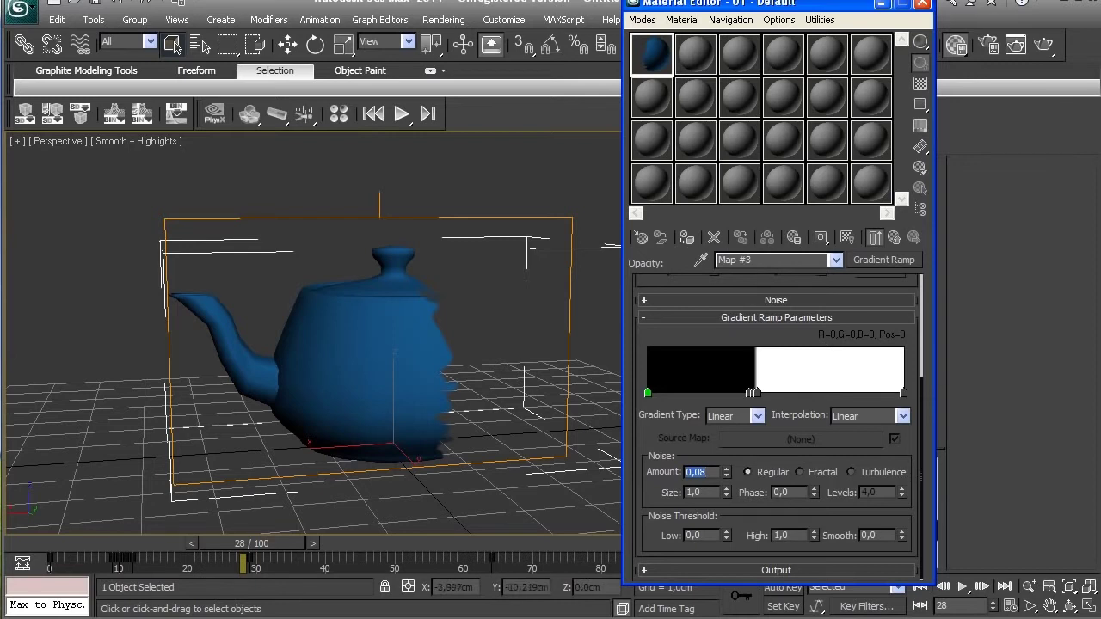
key(Tab)
text(0,1)
key(Return)
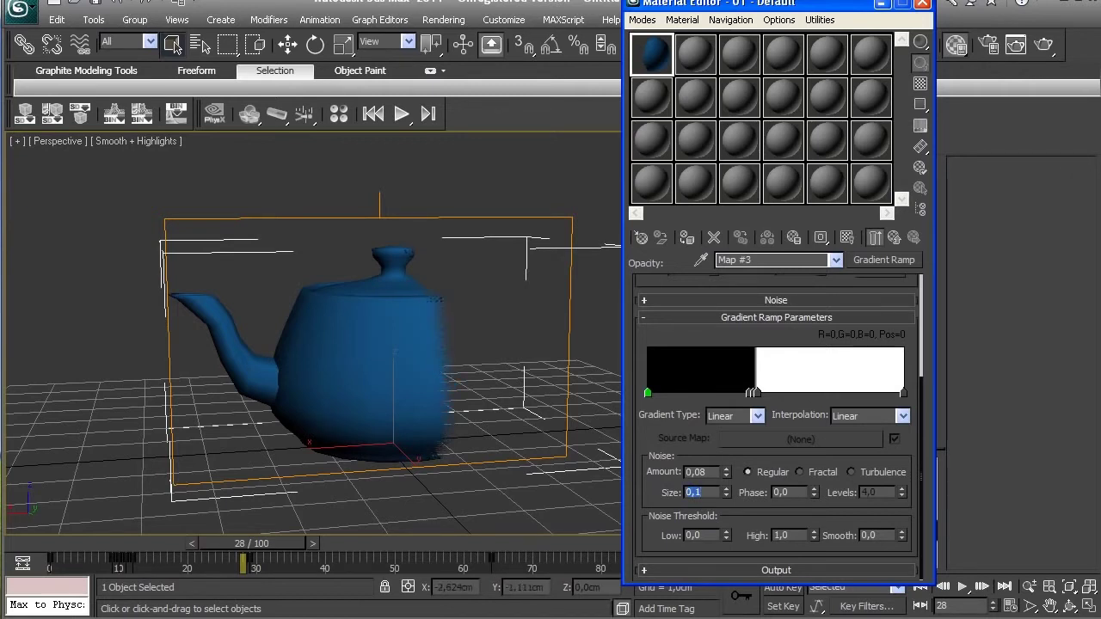
Check the dissolve at frames 40 and 24, then return to the parent and close the Material Editor.
mouse_move(251, 544)
mouse_down()
mouse_move(324, 544)
mouse_move(288, 543)
mouse_up()
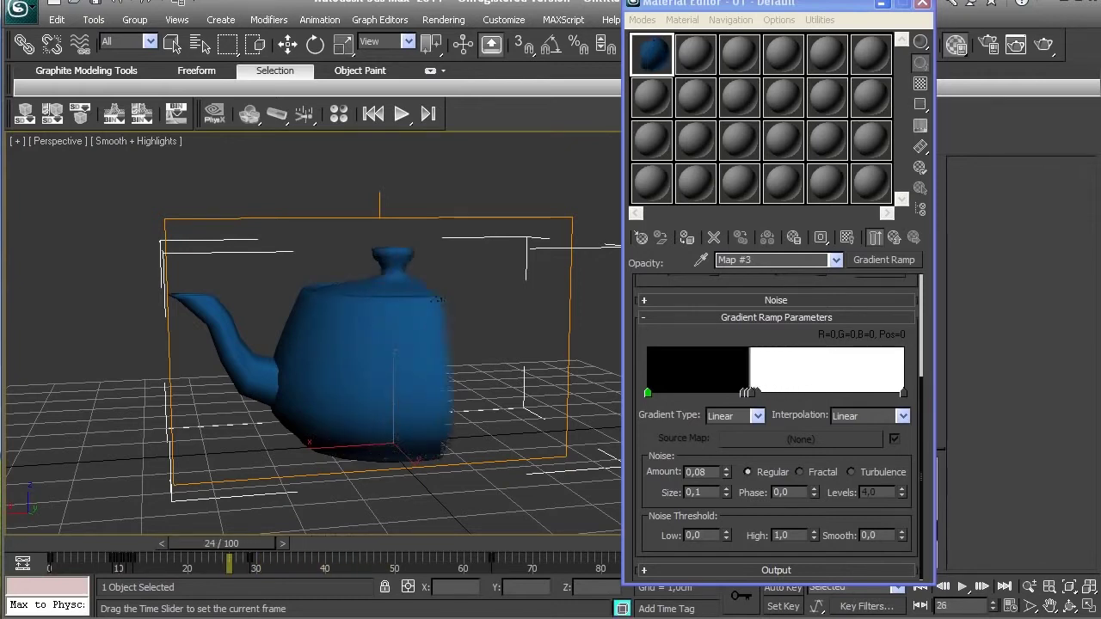
drag(297, 543, 215, 544)
click(875, 237)
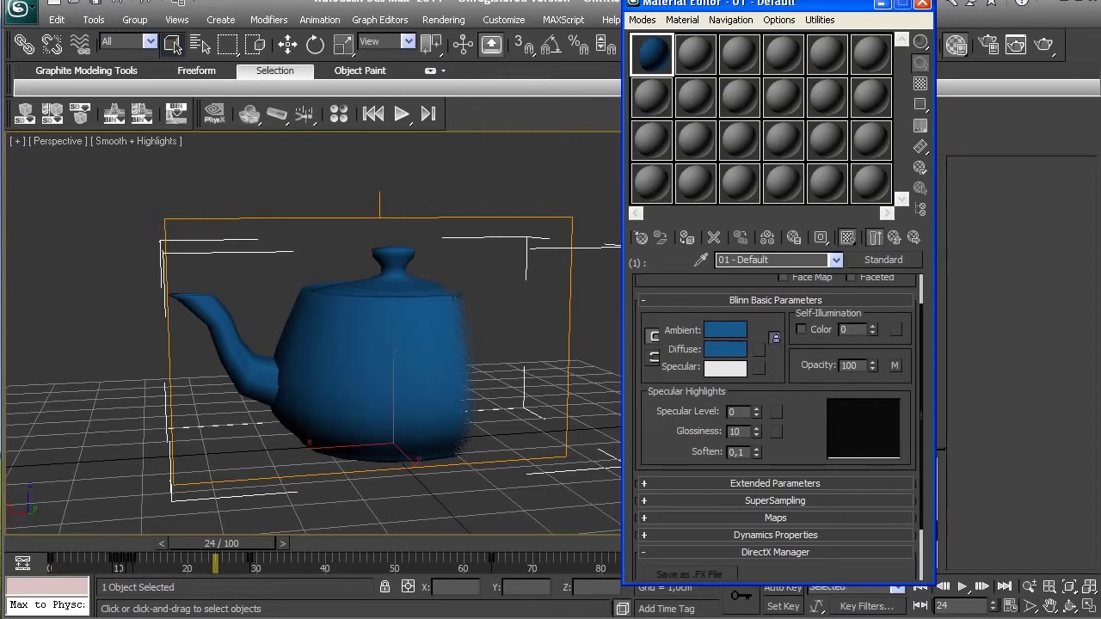
click(923, 3)
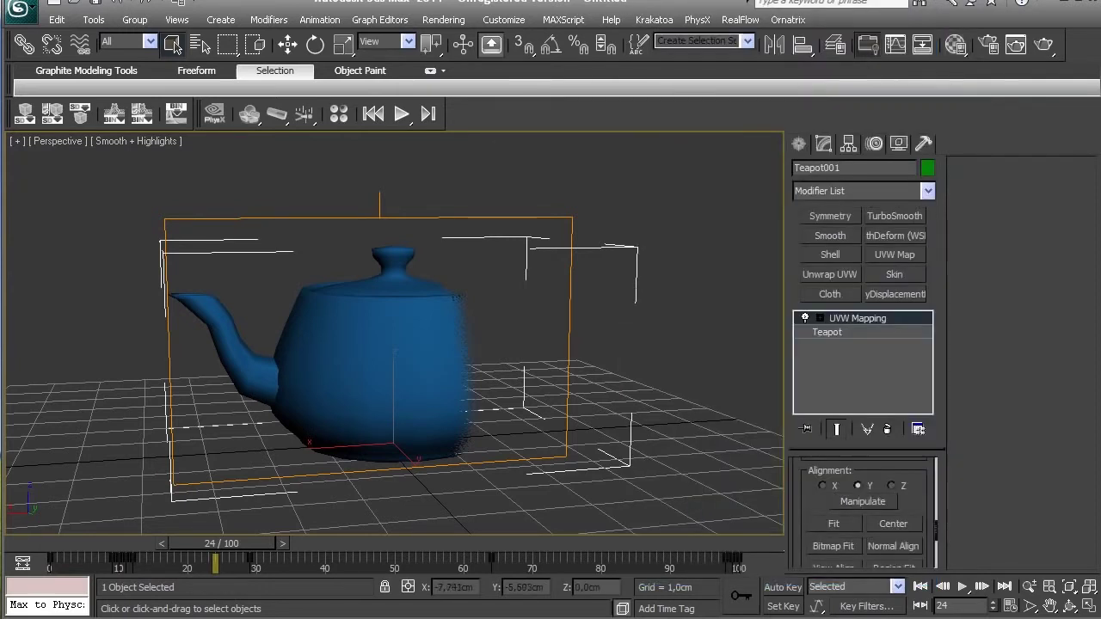
Open Particle View with 6 and create an empty PF Source 001.
key(6)
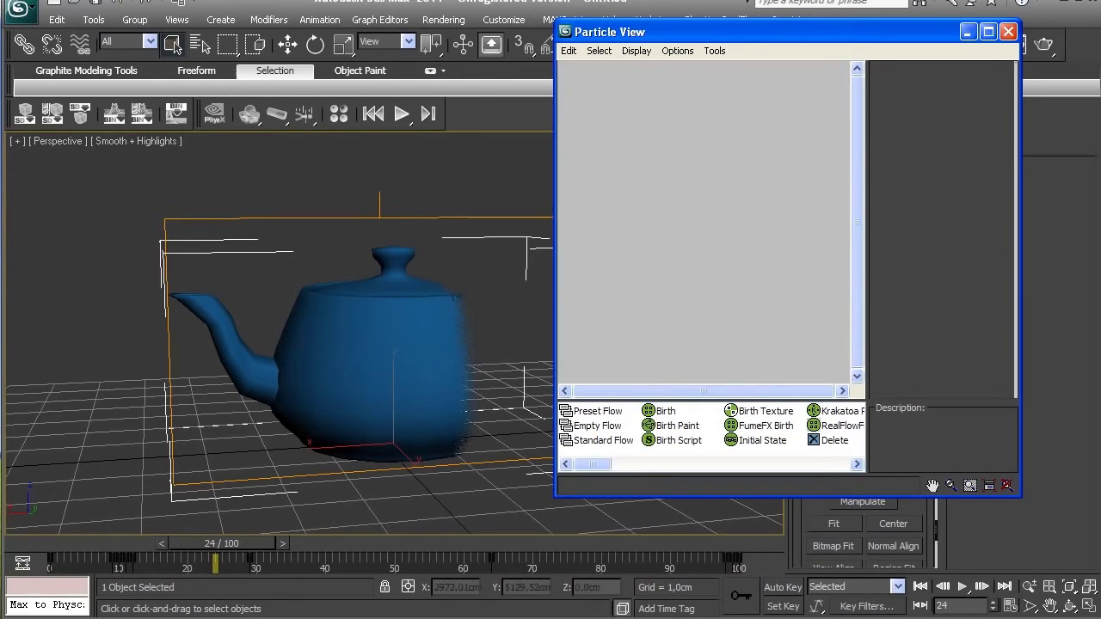
right_click(645, 182)
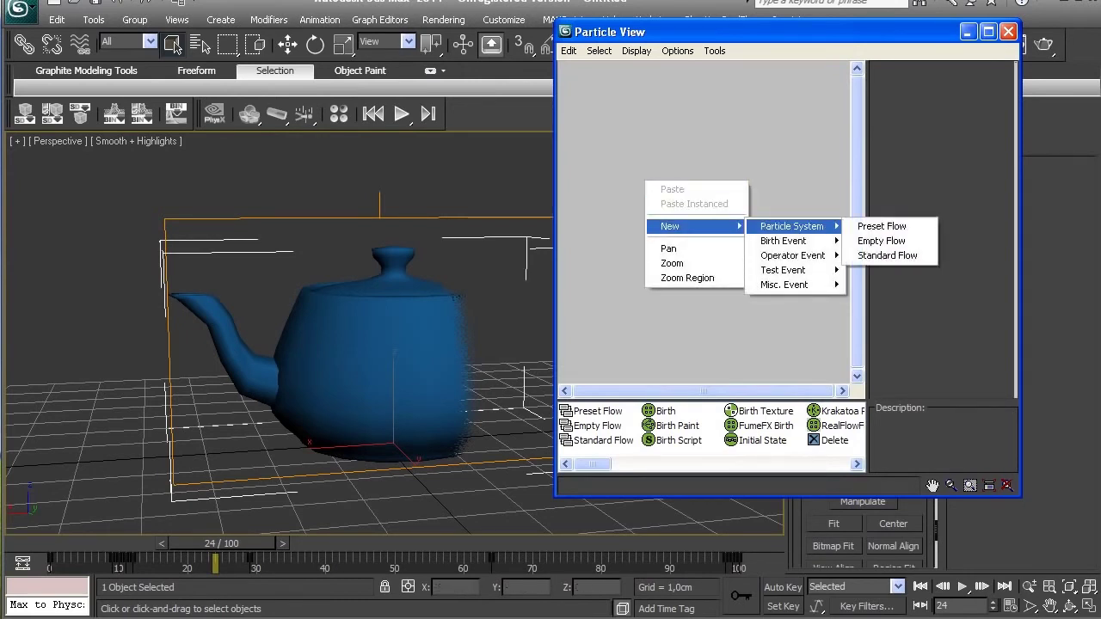
click(886, 240)
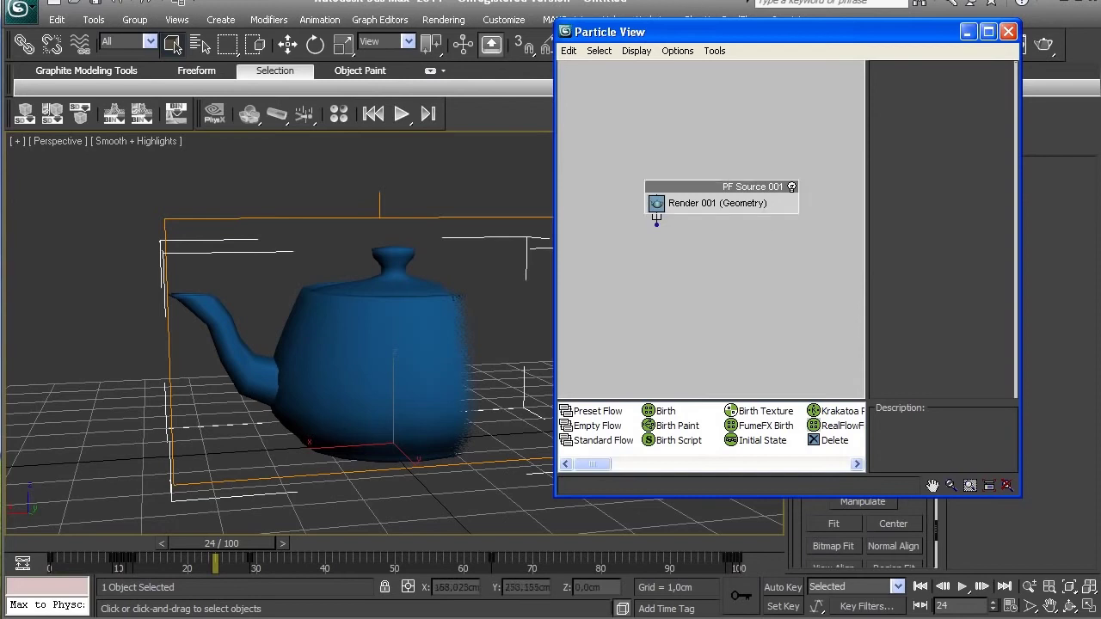
drag(688, 186, 631, 113)
Add a Birth event, Event 001, below PF Source 001 and wire the source into it.
right_click(664, 219)
mouse_move(696, 264)
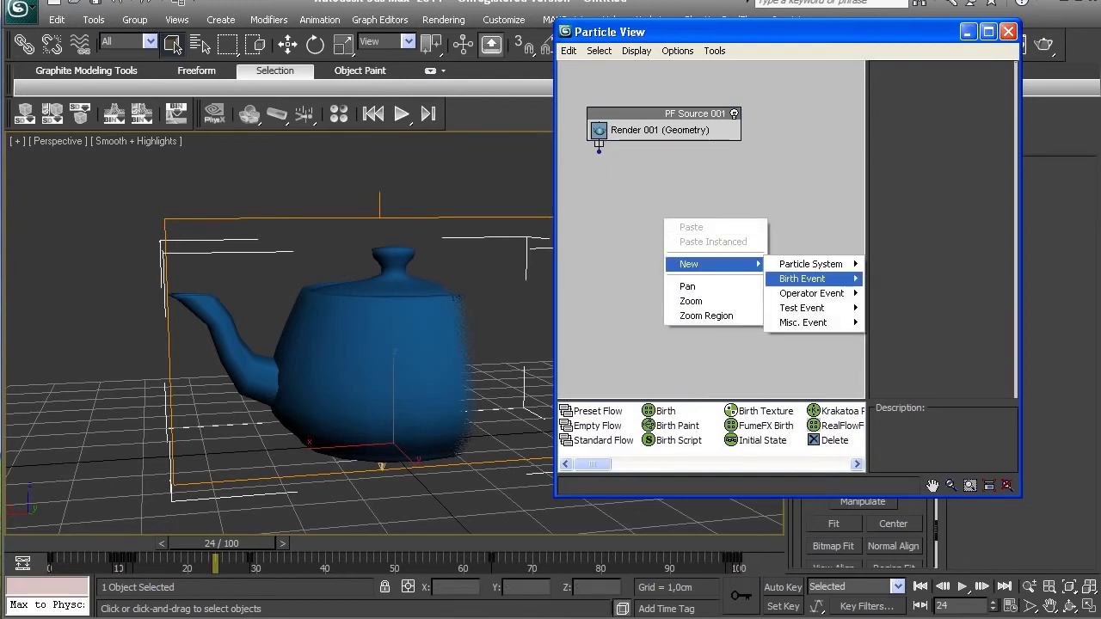
click(886, 278)
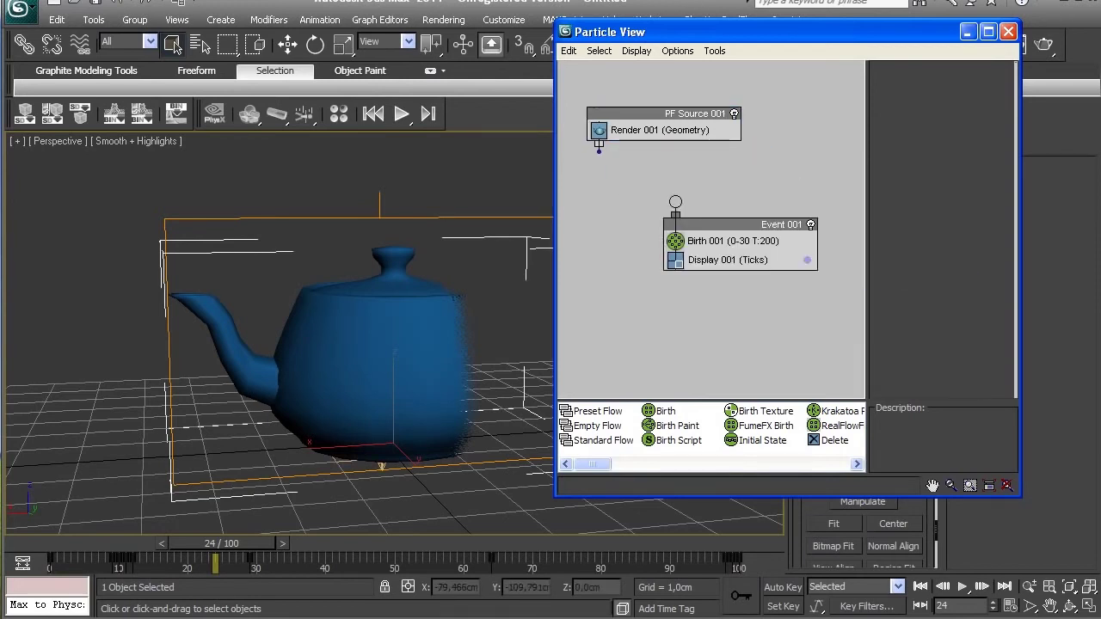
drag(740, 225, 674, 204)
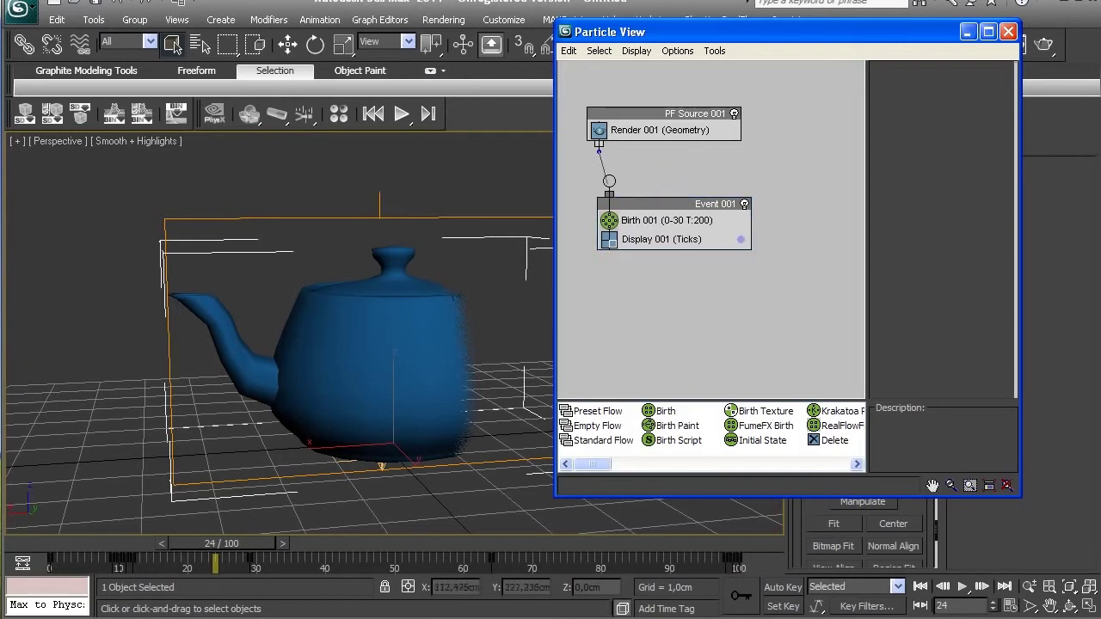
drag(599, 151, 609, 180)
drag(688, 204, 679, 215)
click(658, 231)
Set Birth 001 to Emit Start 9, Emit Stop 100 and Amount 20000.
click(962, 97)
text(9)
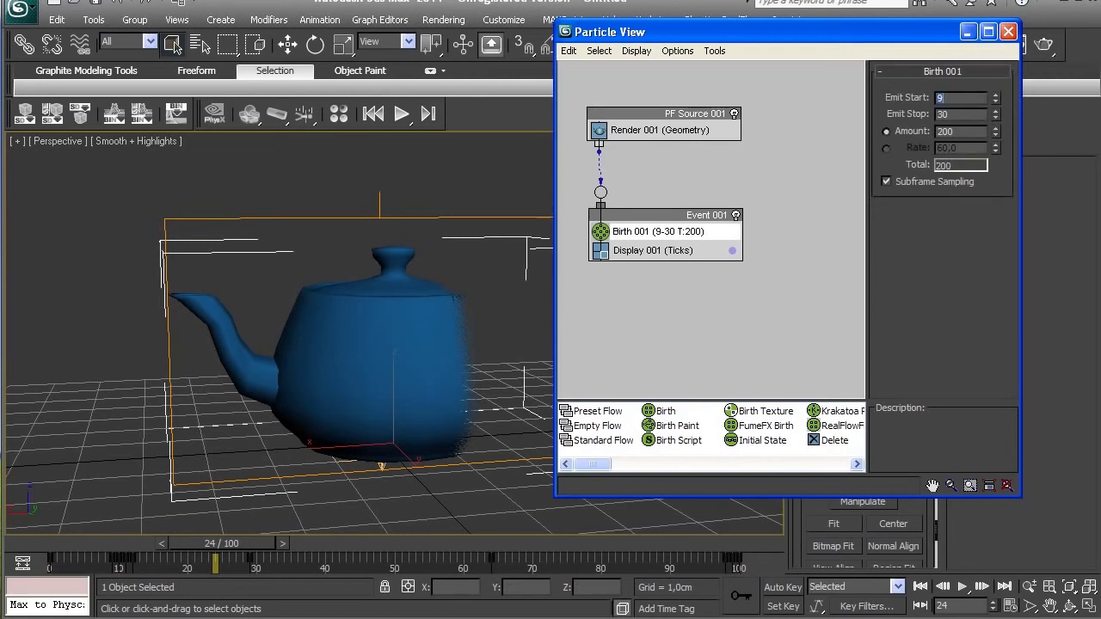
key(Tab)
text(100)
key(Return)
key(Tab)
text(0)
key(Return)
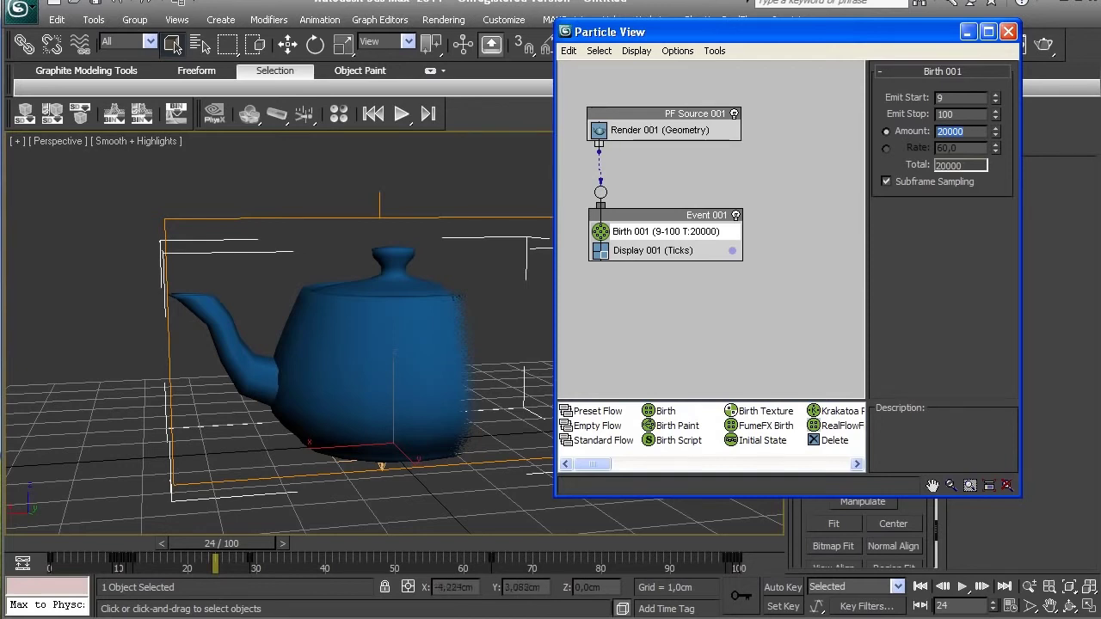
Add a Position Object operator to Event 001 with the teapot as its emitter.
drag(774, 496, 774, 576)
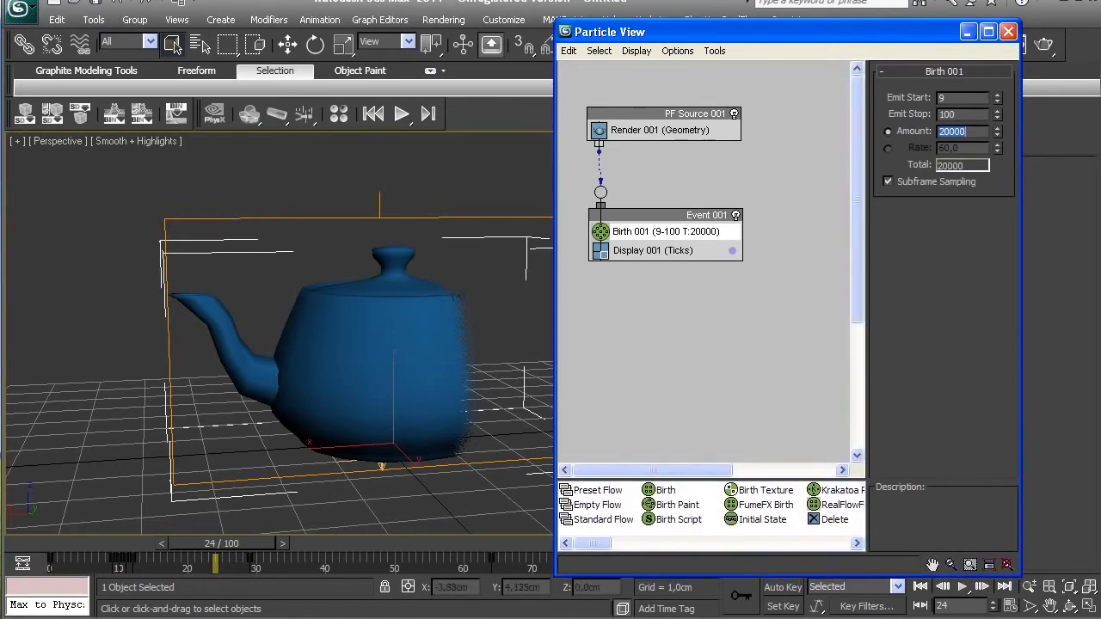
drag(774, 479, 775, 372)
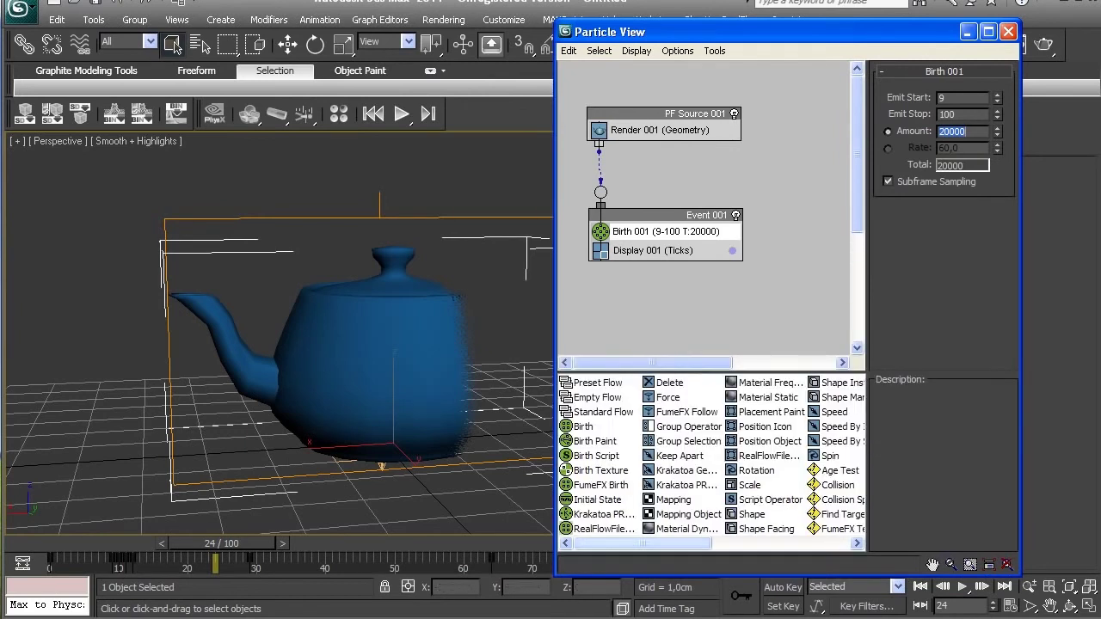
scroll(687, 441, down, 1)
mouse_move(687, 441)
mouse_down()
mouse_move(742, 243)
mouse_move(688, 251)
mouse_up()
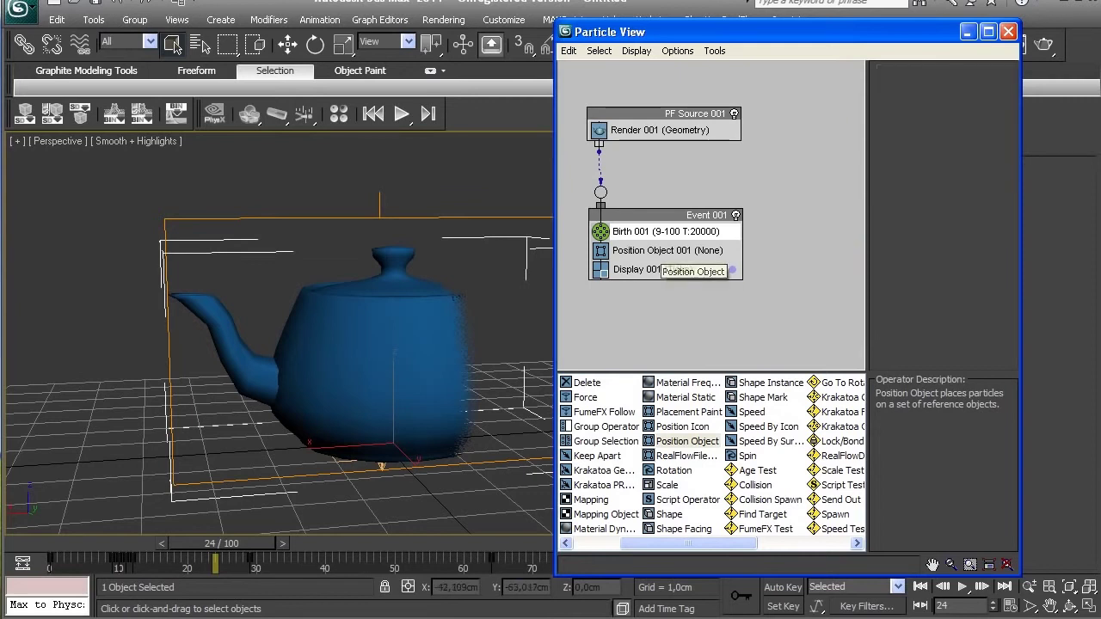
click(896, 247)
click(369, 362)
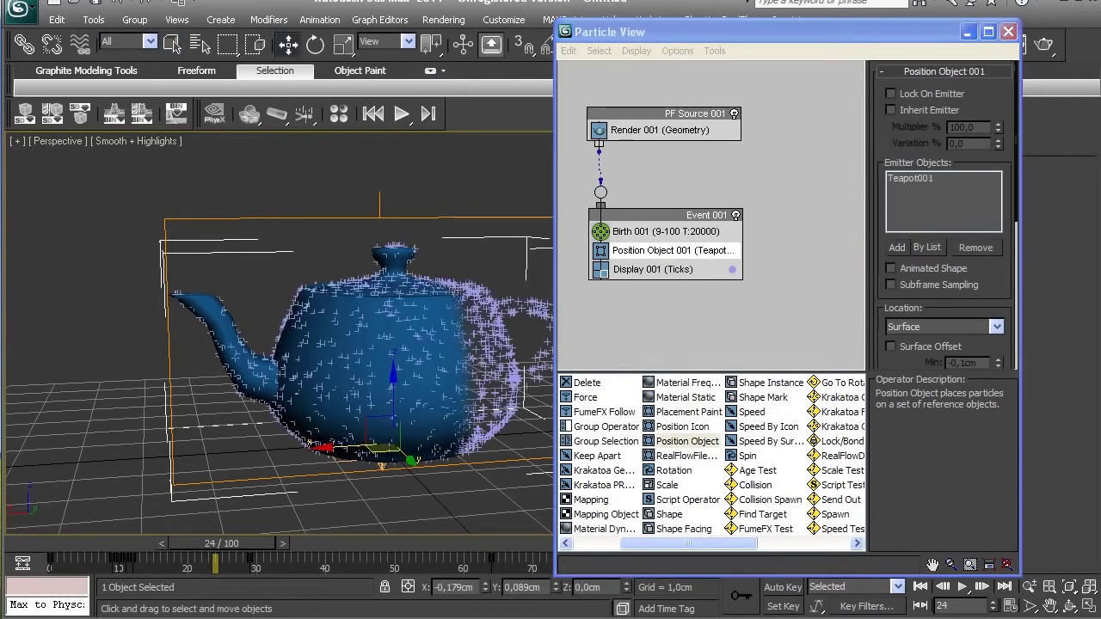
Scrub the timeline to watch particles appear across the teapot's surface.
mouse_move(221, 544)
mouse_down()
mouse_move(162, 543)
mouse_move(258, 544)
mouse_up()
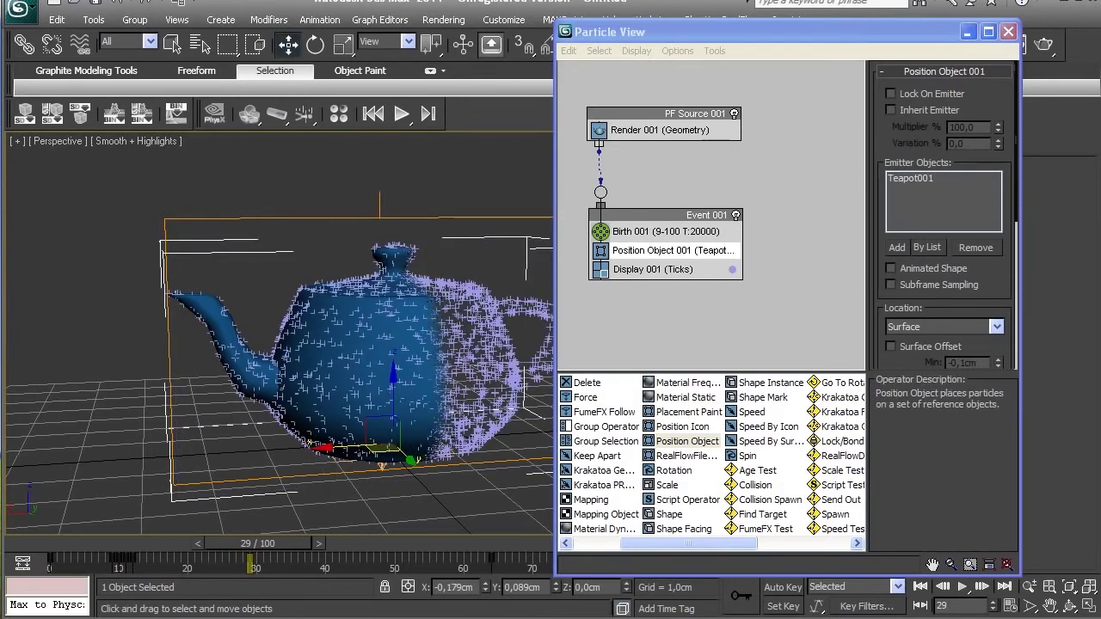
click(946, 258)
scroll(946, 258, down, 5)
scroll(945, 215, down, 2)
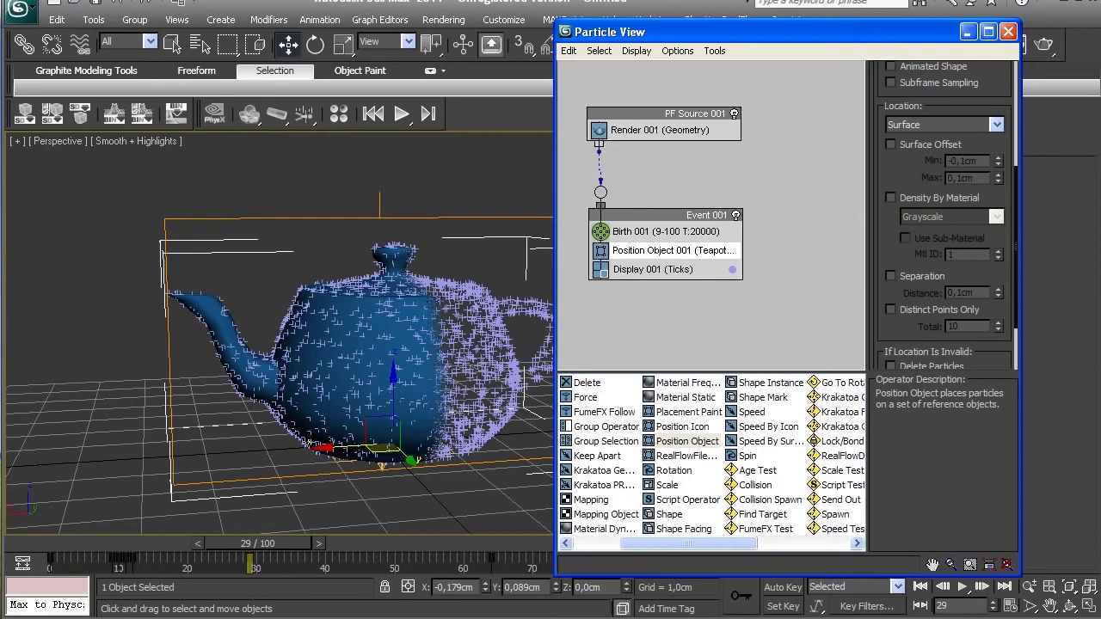
Enable Density By Material (Grayscale) and Use Sub-Material with Mtl ID 2 in Position Object 001.
click(890, 197)
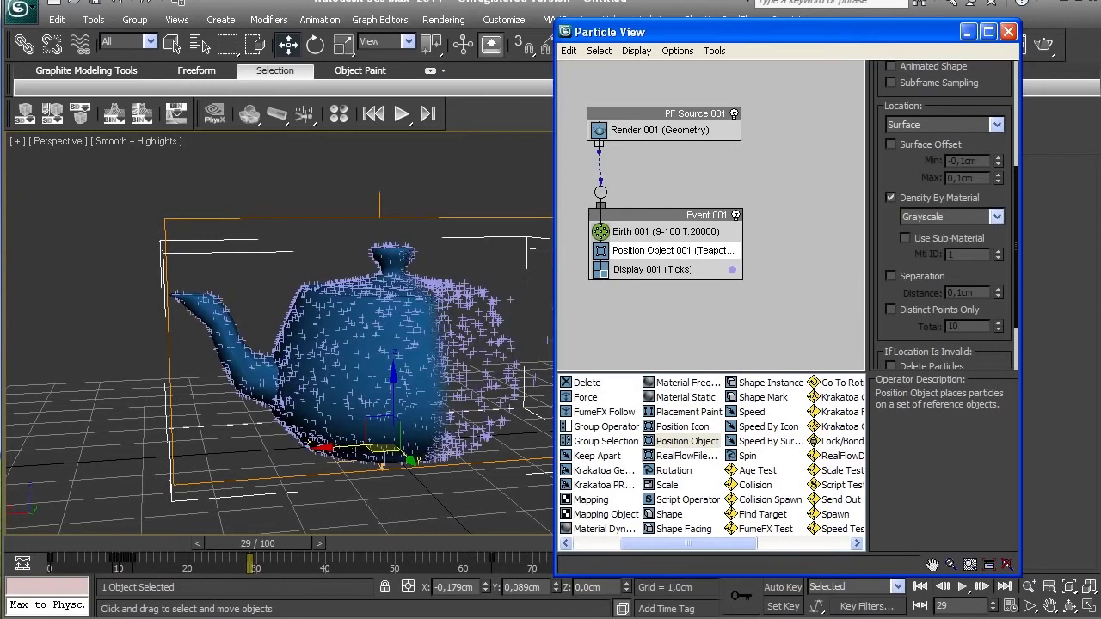
click(905, 238)
scroll(947, 215, down, 3)
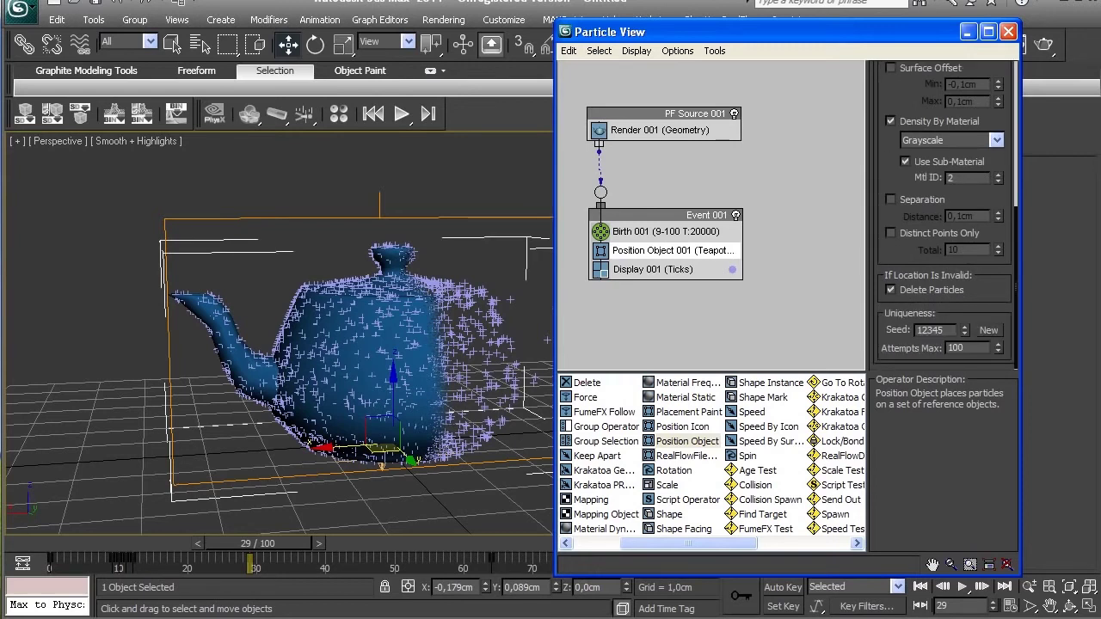
scroll(946, 215, up, 4)
scroll(946, 215, down, 1)
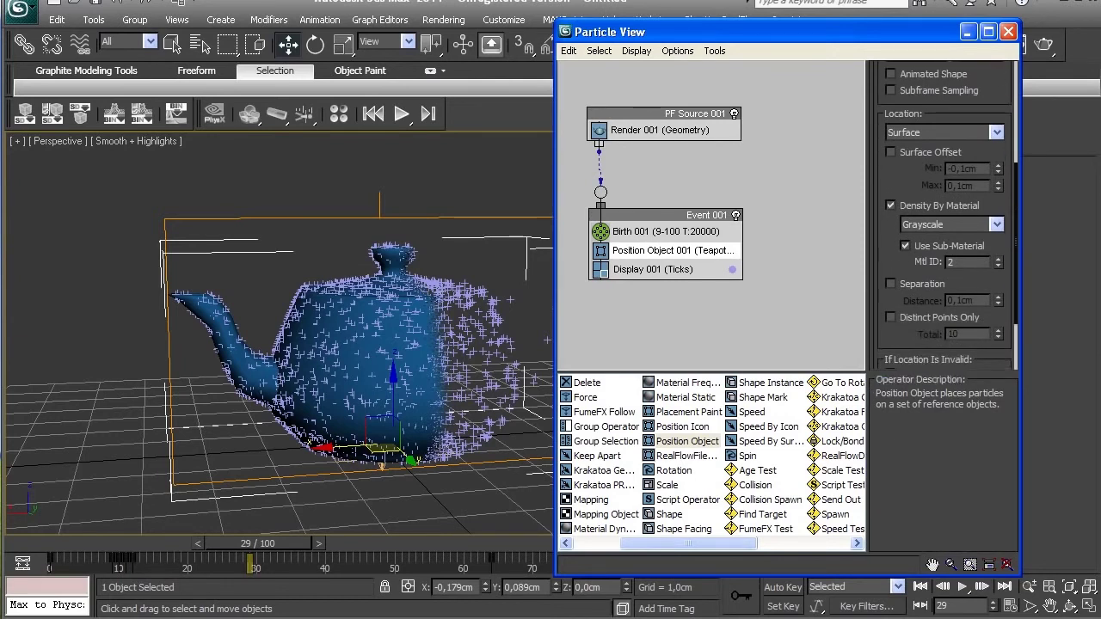
Add Shape 001 to Event 001 as 3D Sphere 20-sides particles sized 0,05 cm.
drag(669, 514, 740, 260)
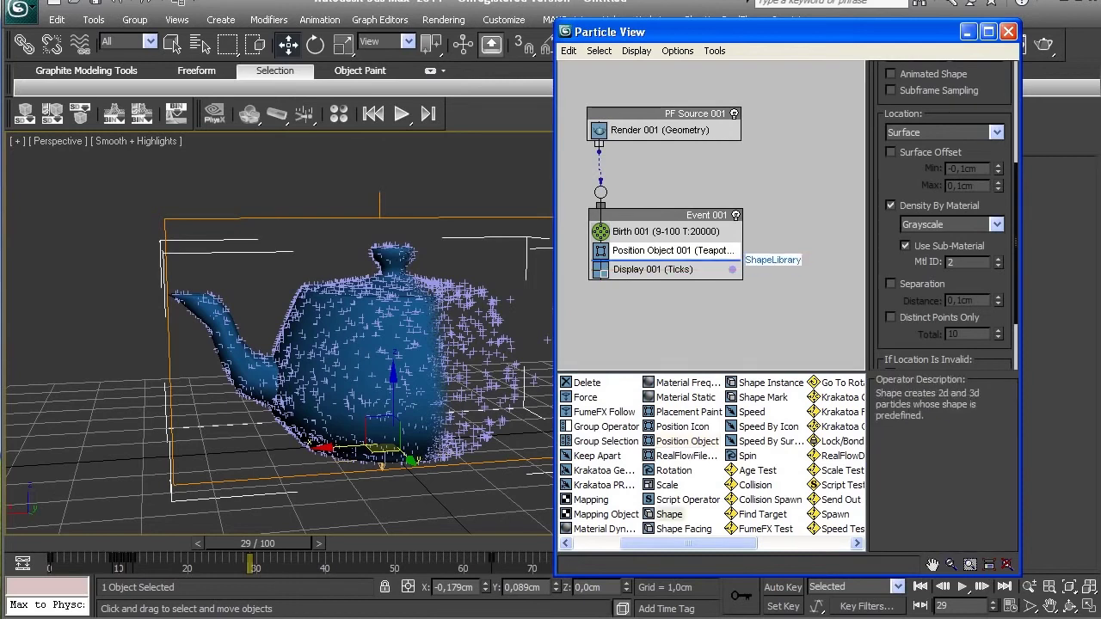
click(679, 269)
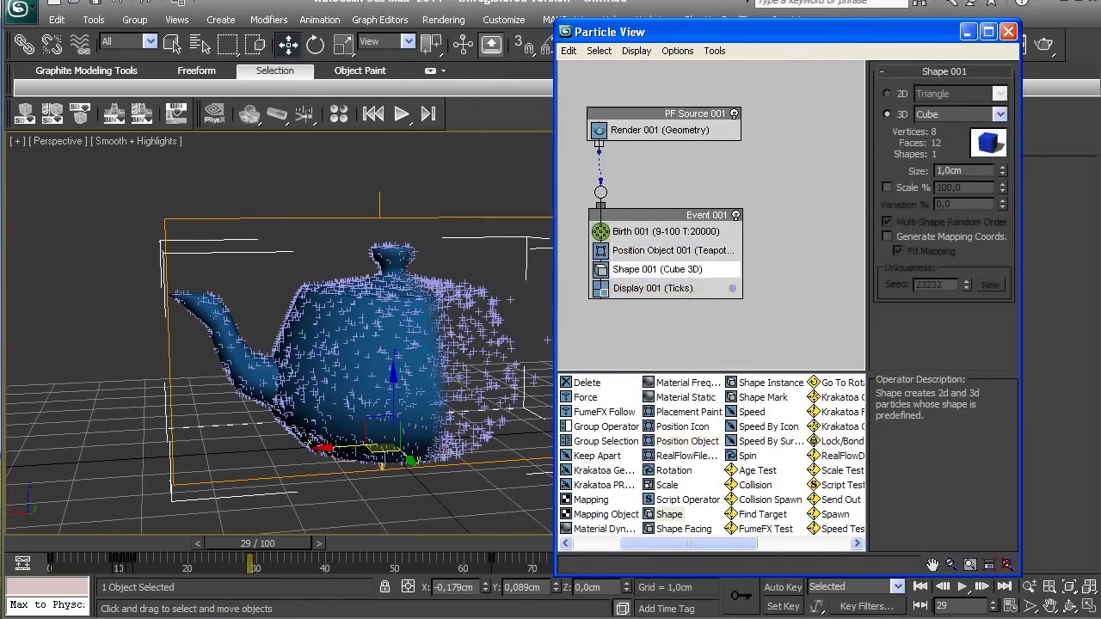
click(1000, 114)
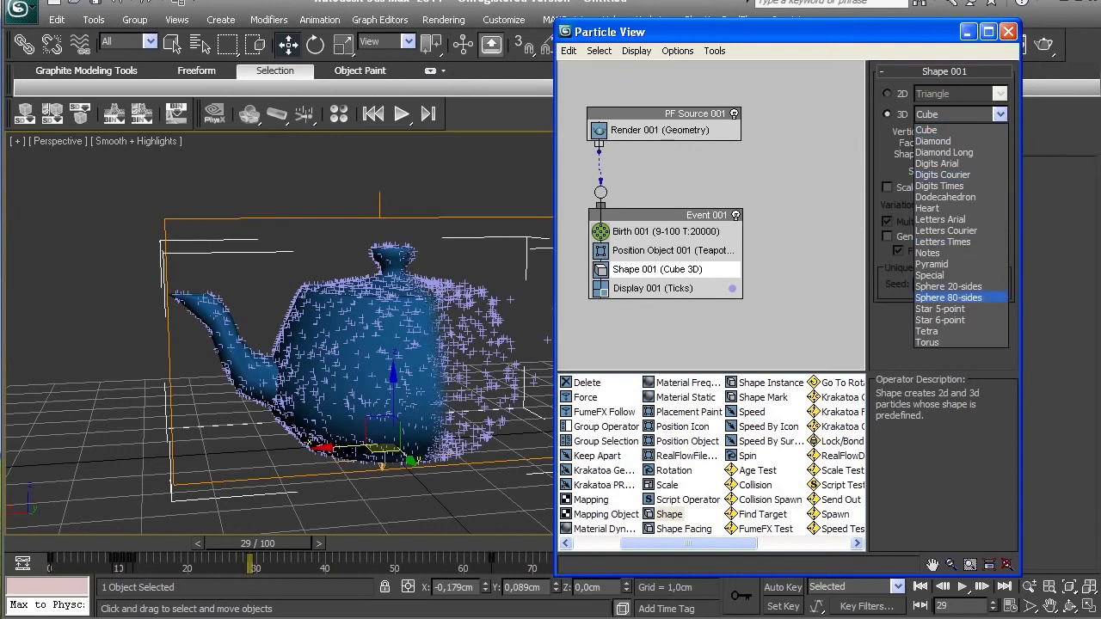
click(946, 286)
click(963, 171)
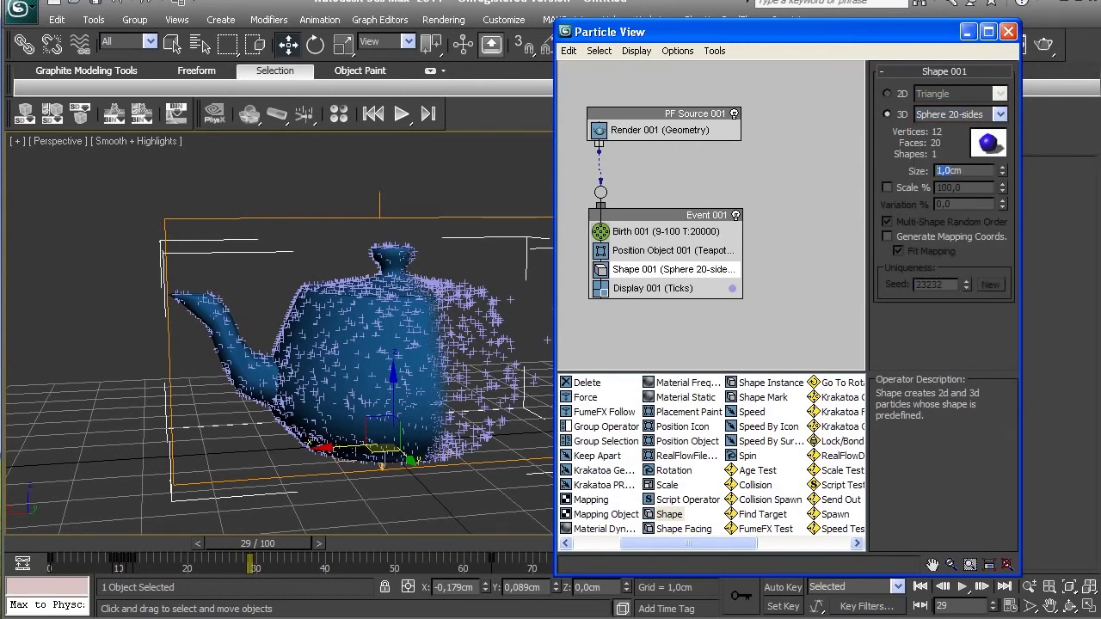
text(0,05)
key(Return)
Set Display 001's particle type to Dots.
click(654, 289)
click(959, 96)
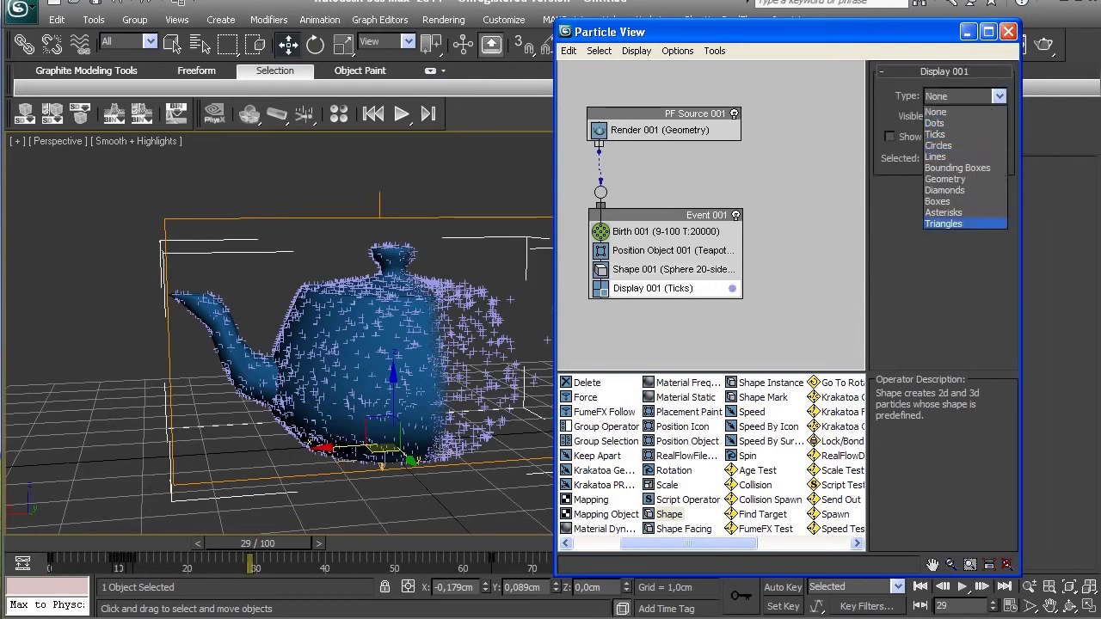
click(955, 121)
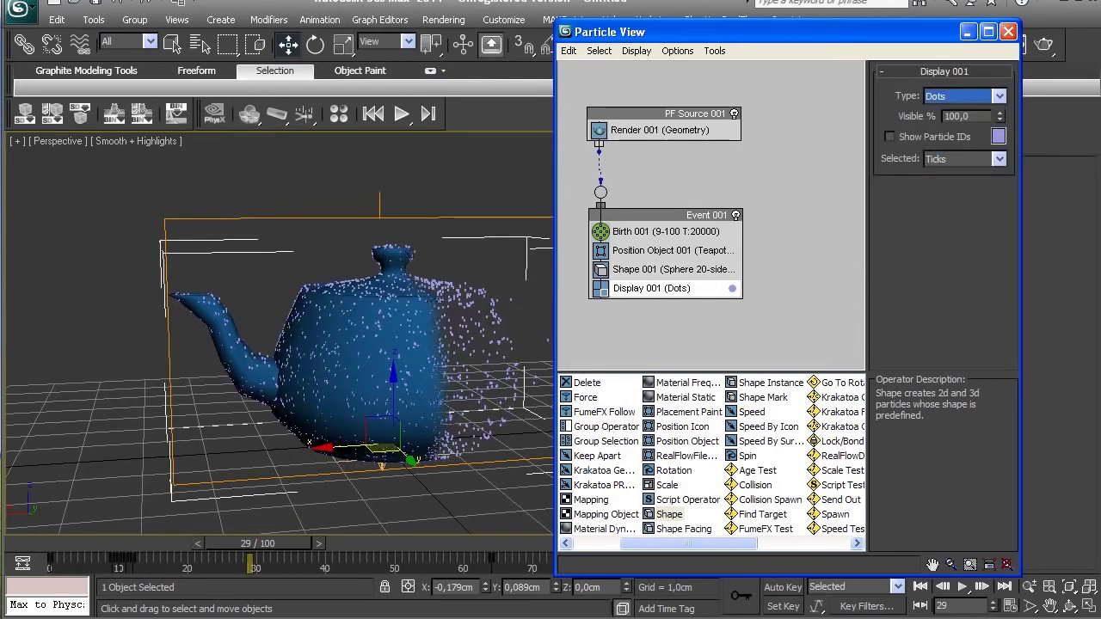
Render a test frame of the speckled teapot and close the frame buffer.
click(1044, 44)
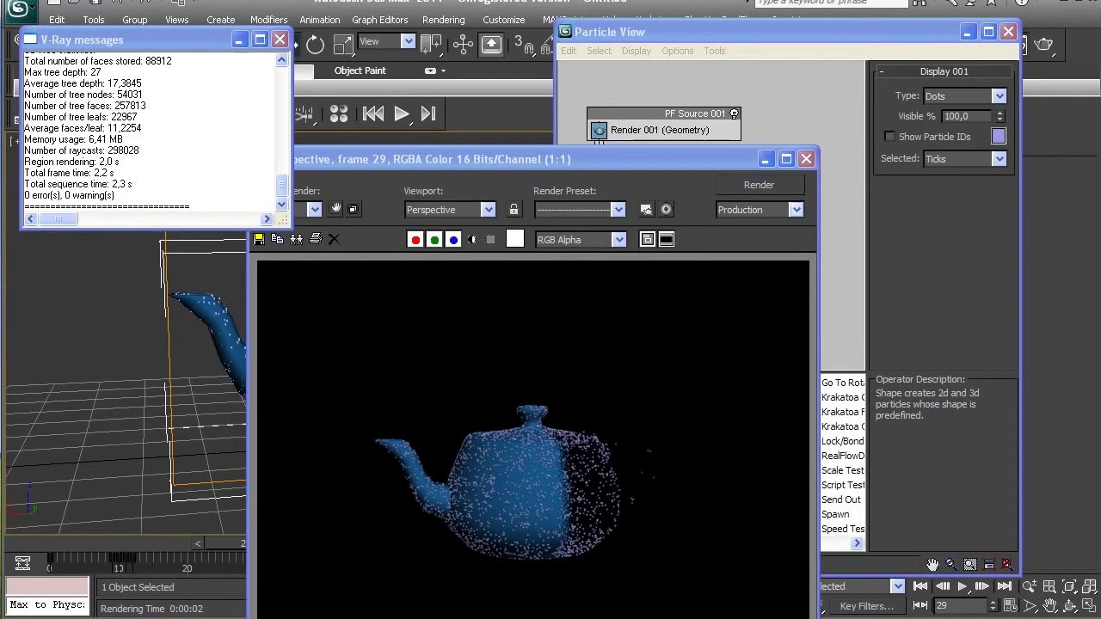
click(806, 160)
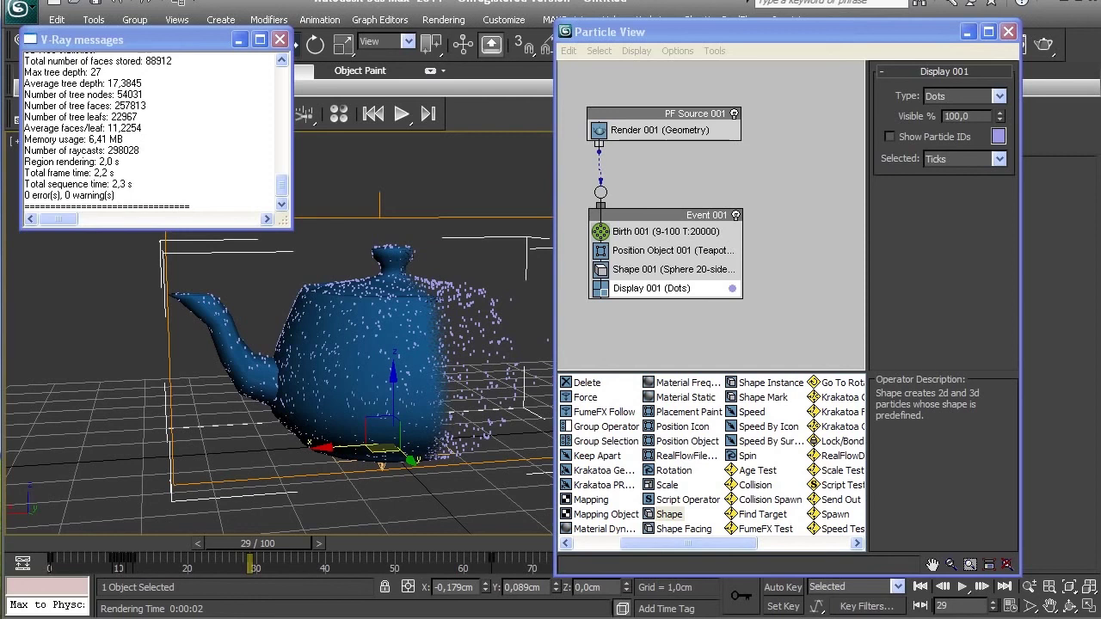
mouse_move(688, 543)
mouse_down()
mouse_move(733, 543)
mouse_move(643, 543)
mouse_up()
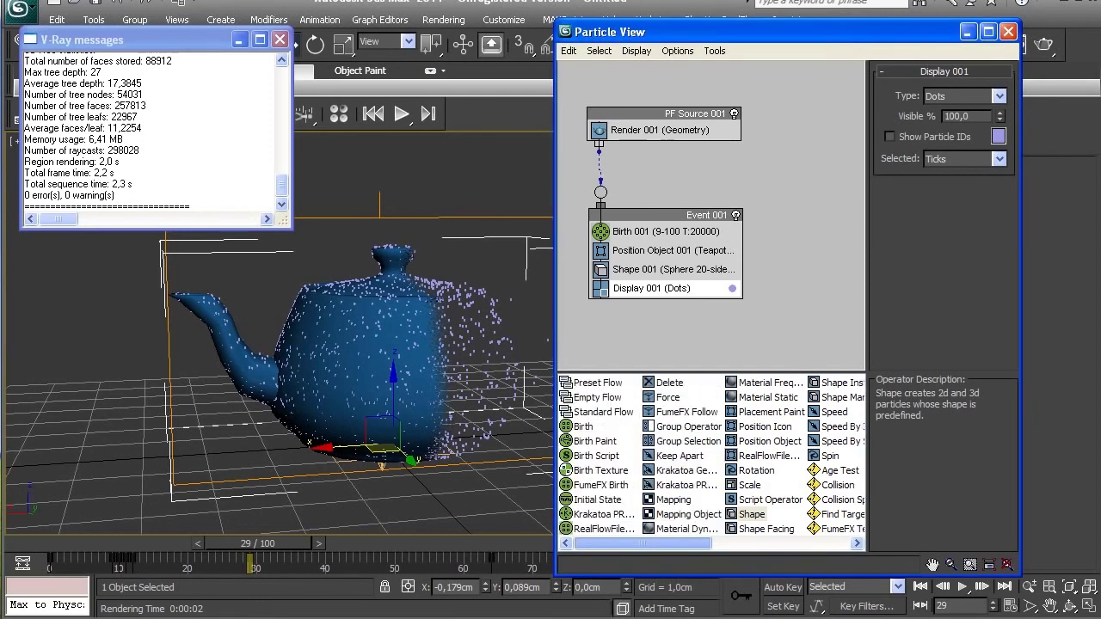
Insert a Force operator between Shape 001 and Display 001 in Event 001 and select it.
drag(667, 398, 746, 279)
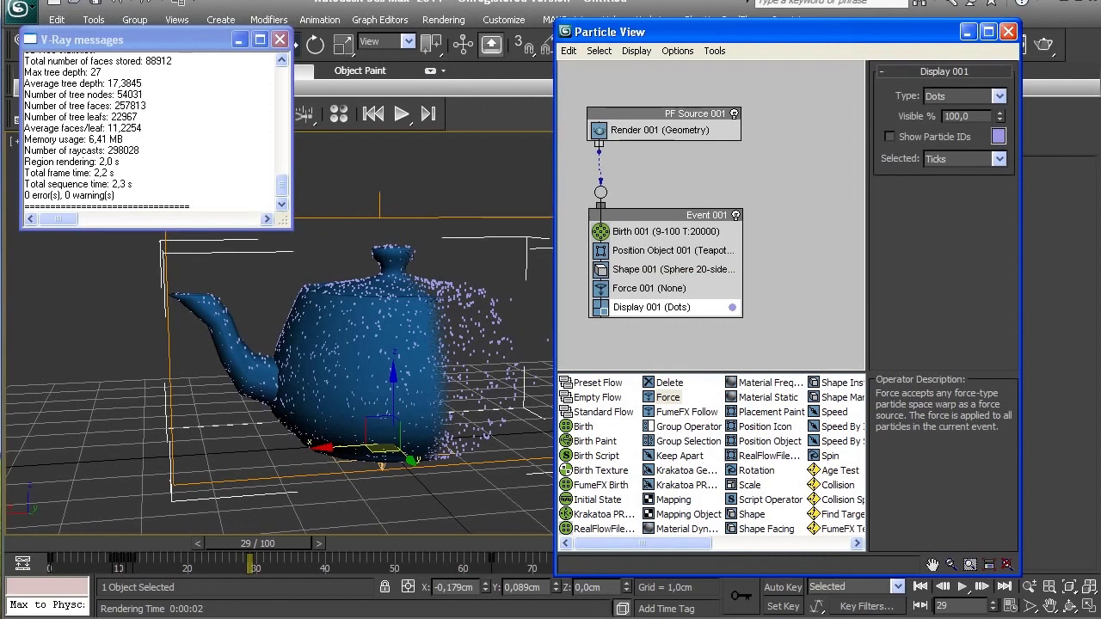
click(649, 288)
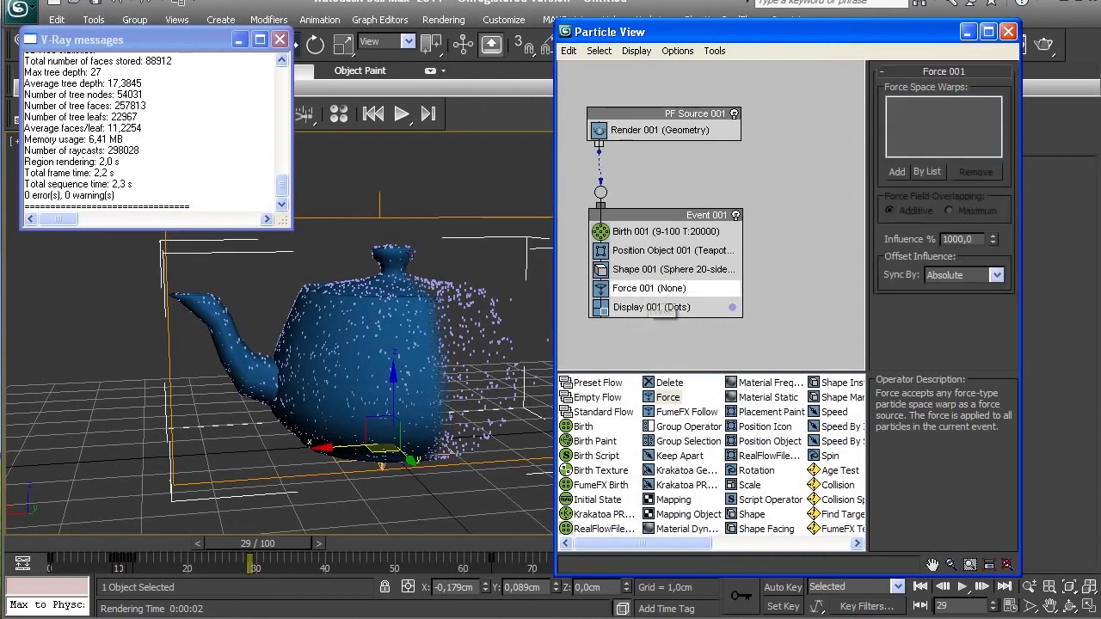